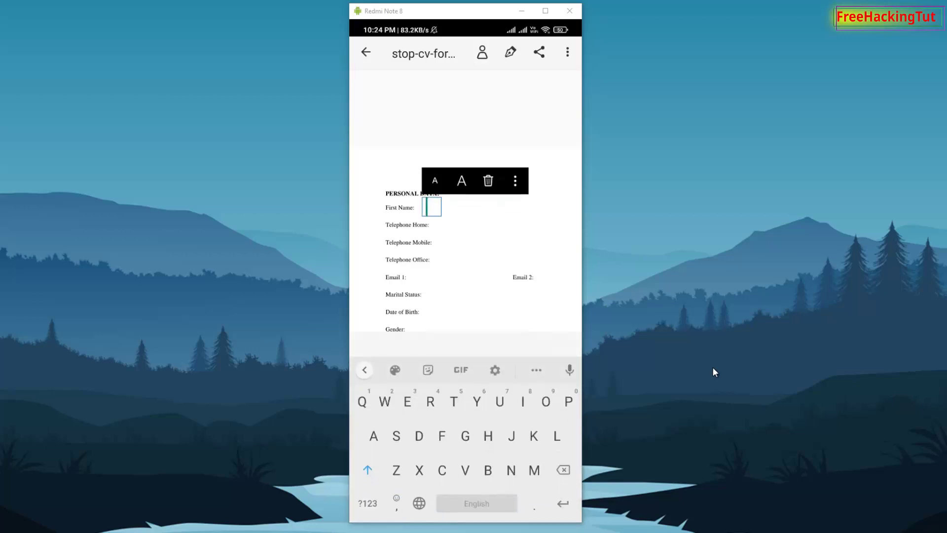
text(Shadhi)
Step: Correct the First Name entry to read 'Shashi', removing the mistyped letters
key(BackSpace)
key(BackSpace)
key(BackSpace)
text(s)
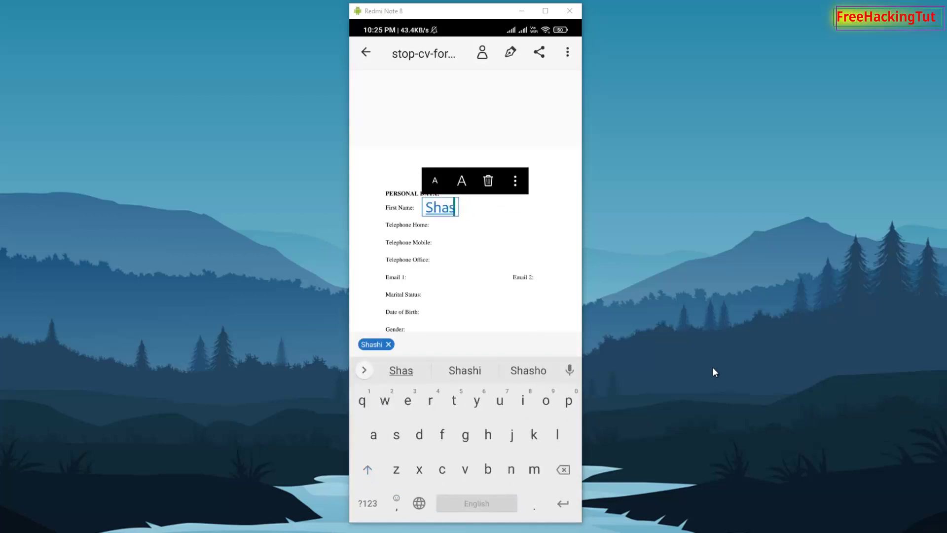
text(hi)
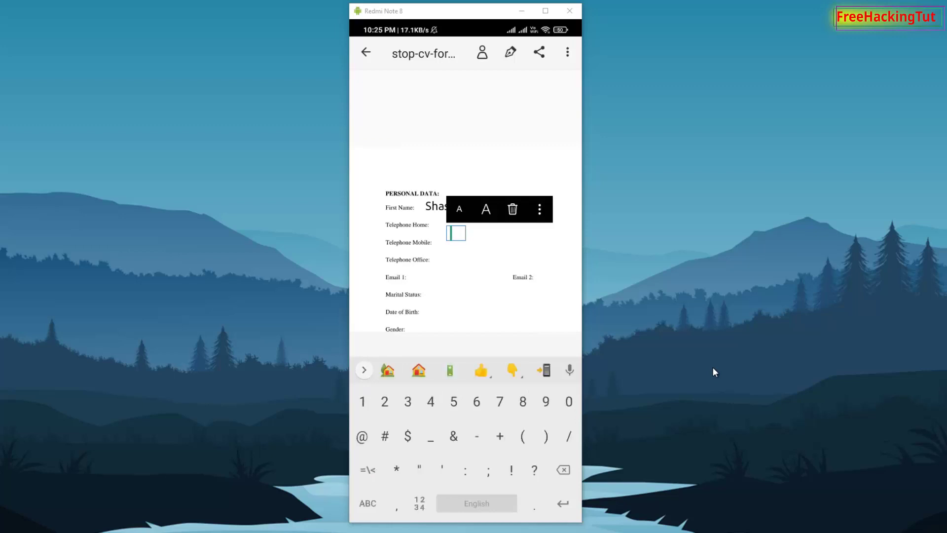
text(012345)
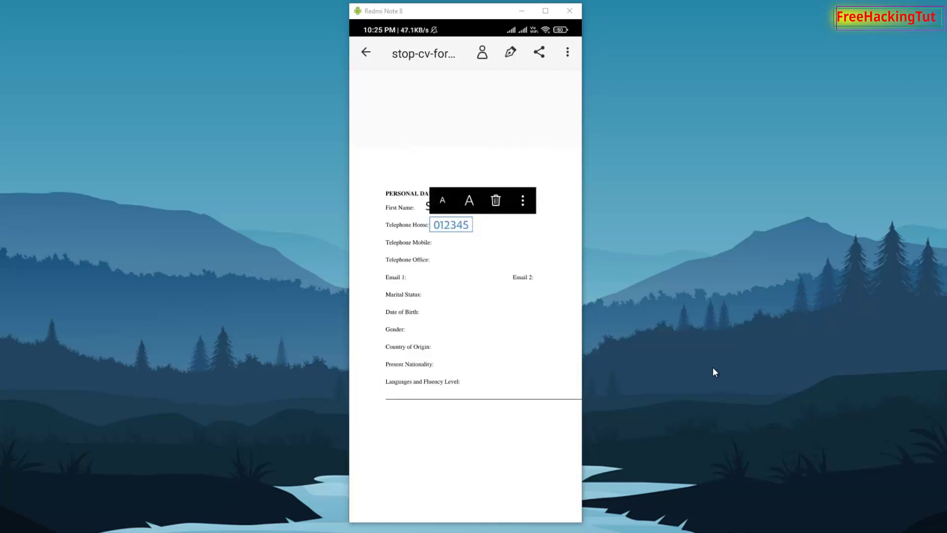
Step: Swap the Telephone Home entry for a checkmark mark from the more-options menu
click(523, 199)
click(443, 200)
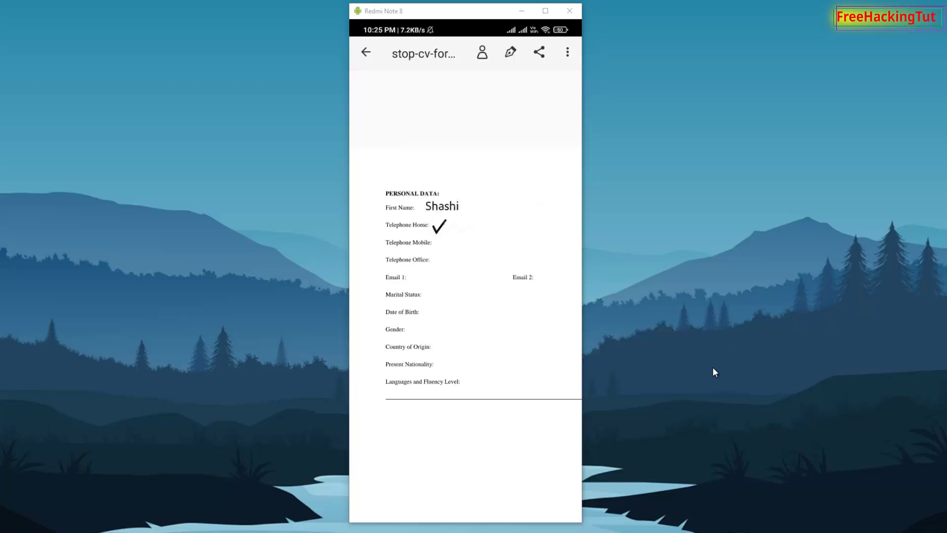